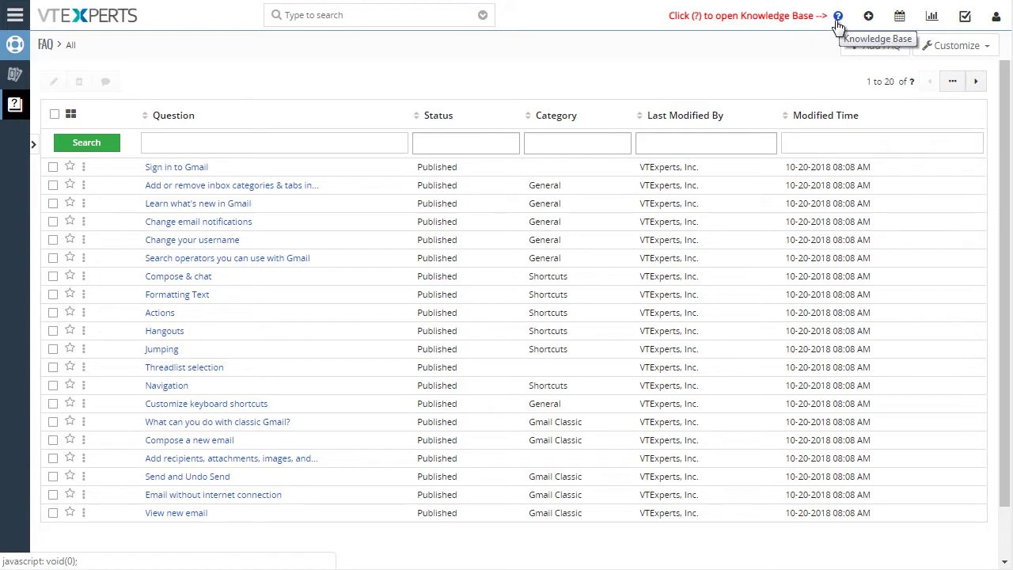
- Open the Knowledge Base and browse categories like General, Shortcuts and Gmail Classic
click(840, 17)
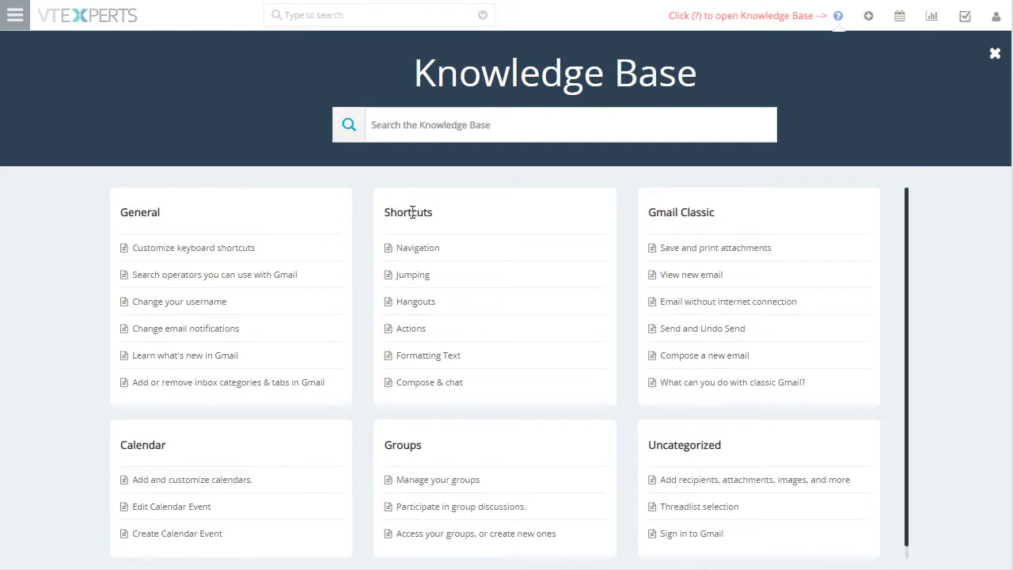
drag(676, 214, 709, 226)
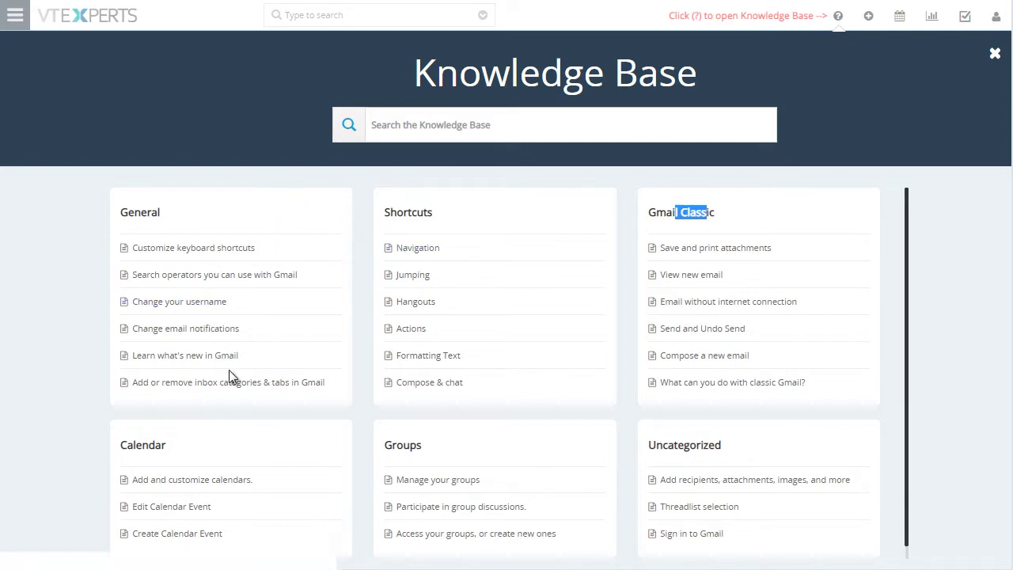
scroll(687, 309, down, 1)
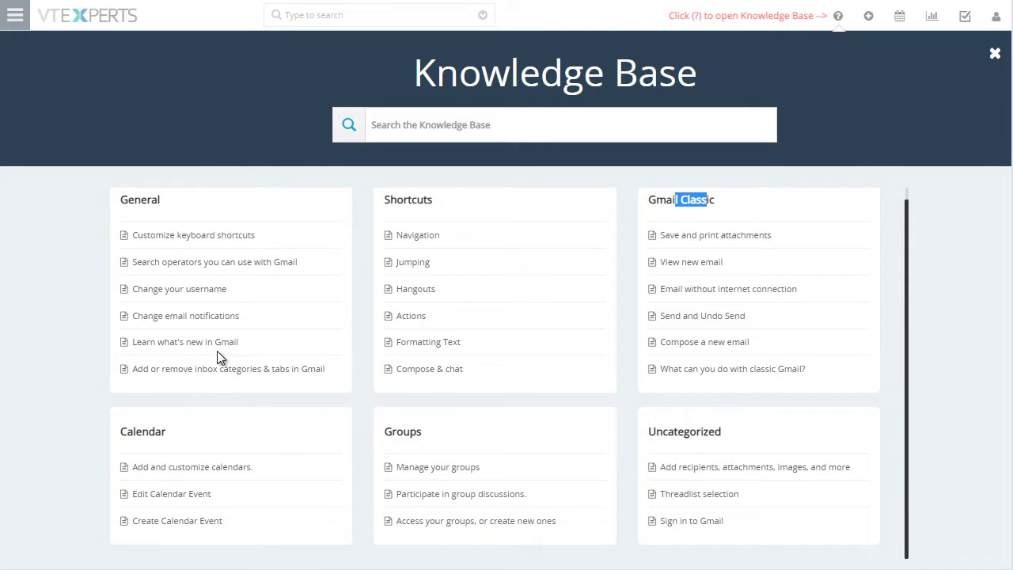
scroll(274, 336, up, 1)
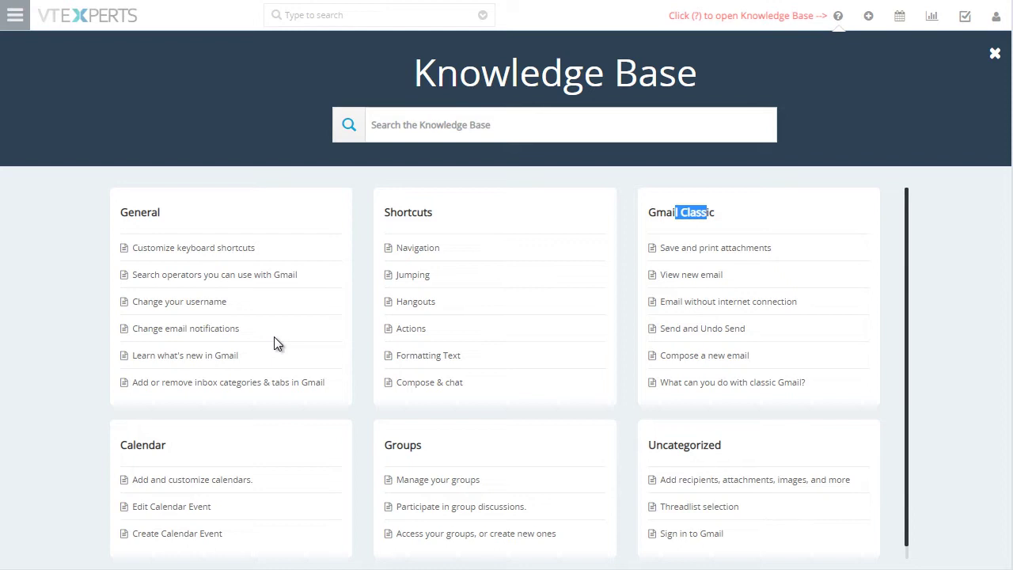
- Read 'Customize keyboard shortcuts', then open 'What can you do with classic Gmail?' from Gmail Classic
click(203, 247)
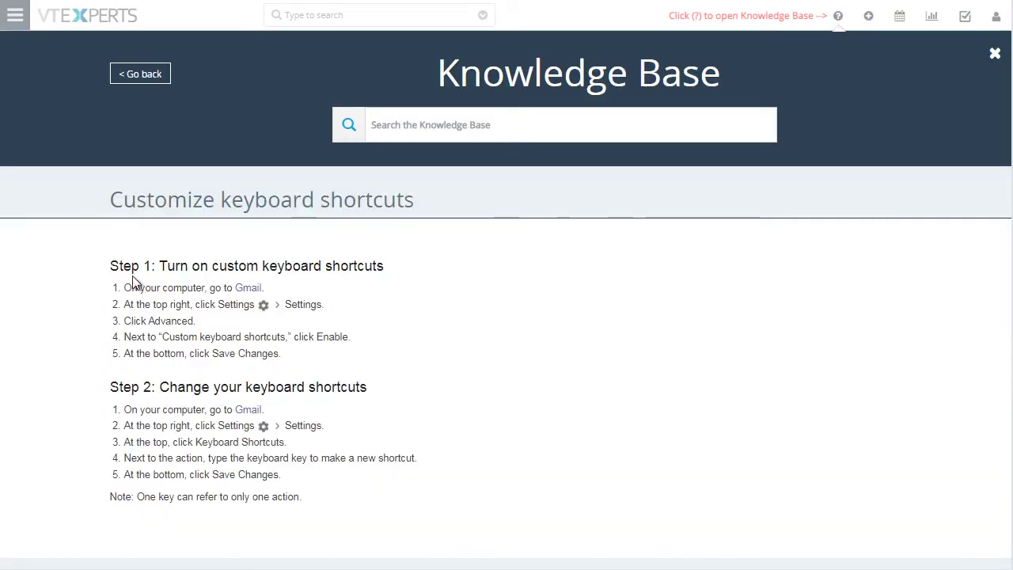
drag(132, 266, 238, 266)
click(400, 311)
click(142, 76)
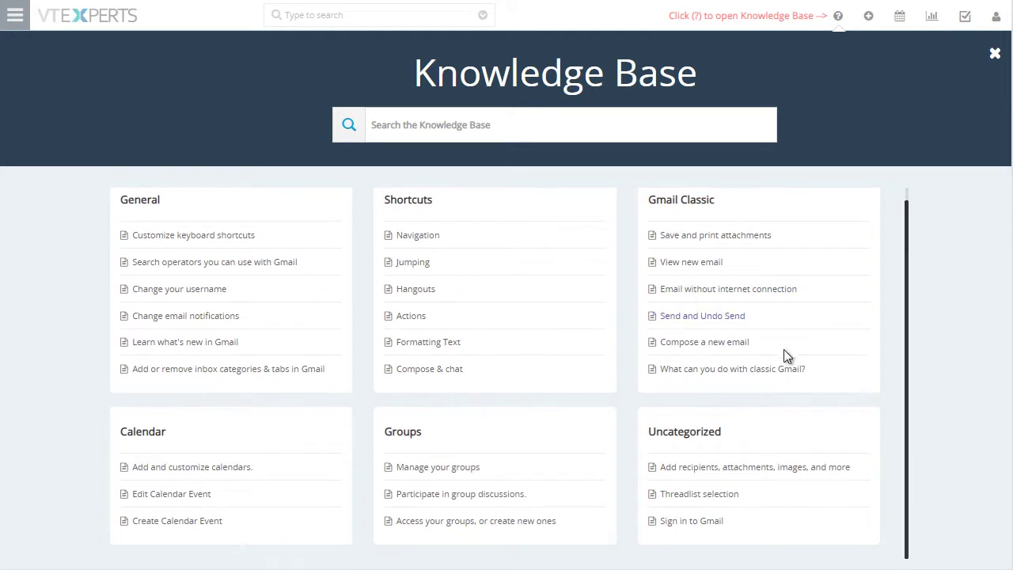
click(778, 375)
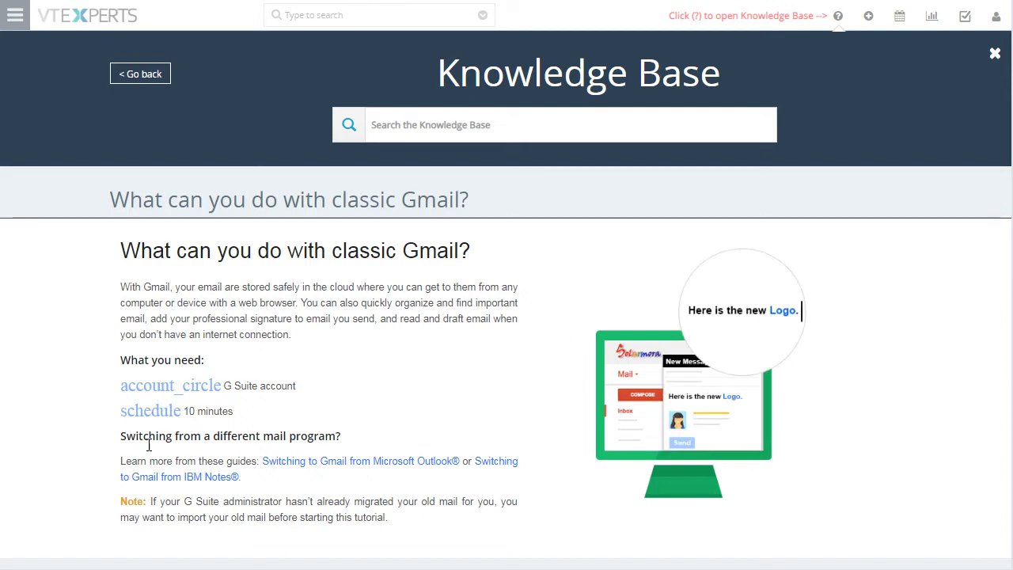
- Return to the category overview and search the Knowledge Base for 'group'
click(140, 74)
click(431, 121)
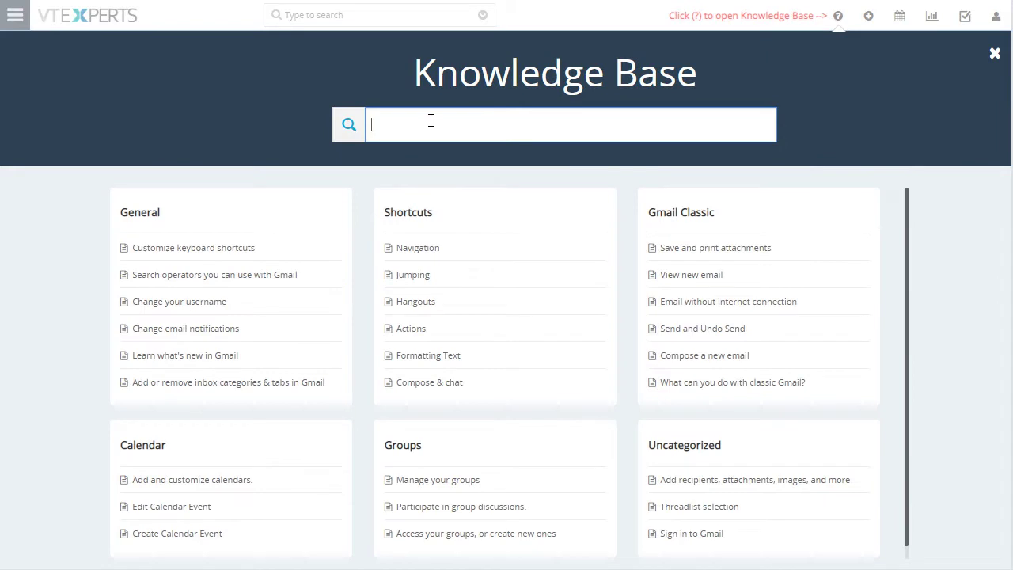
text(group)
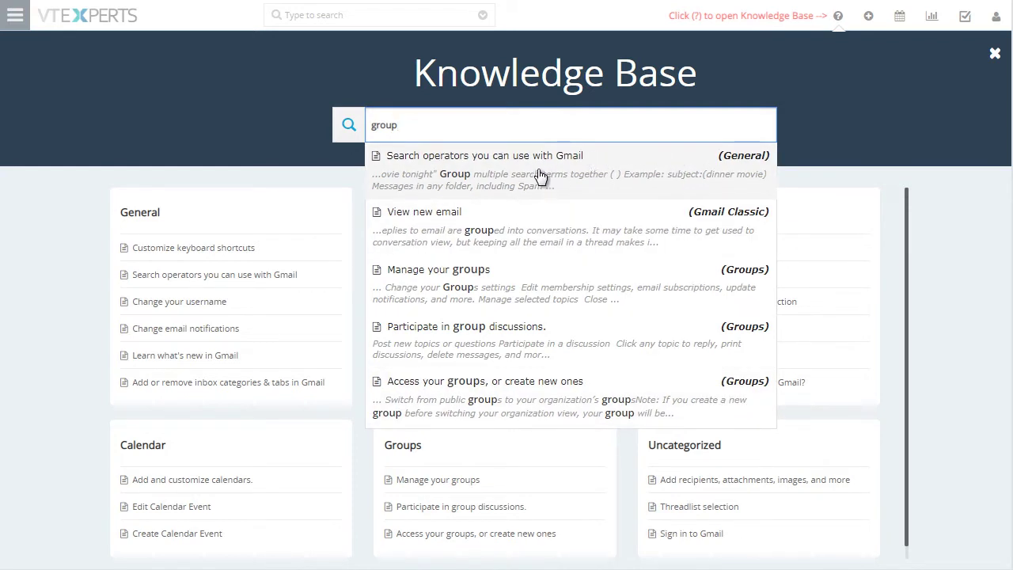
- Read 'Access your groups, or create new ones' and return to the category overview
click(482, 388)
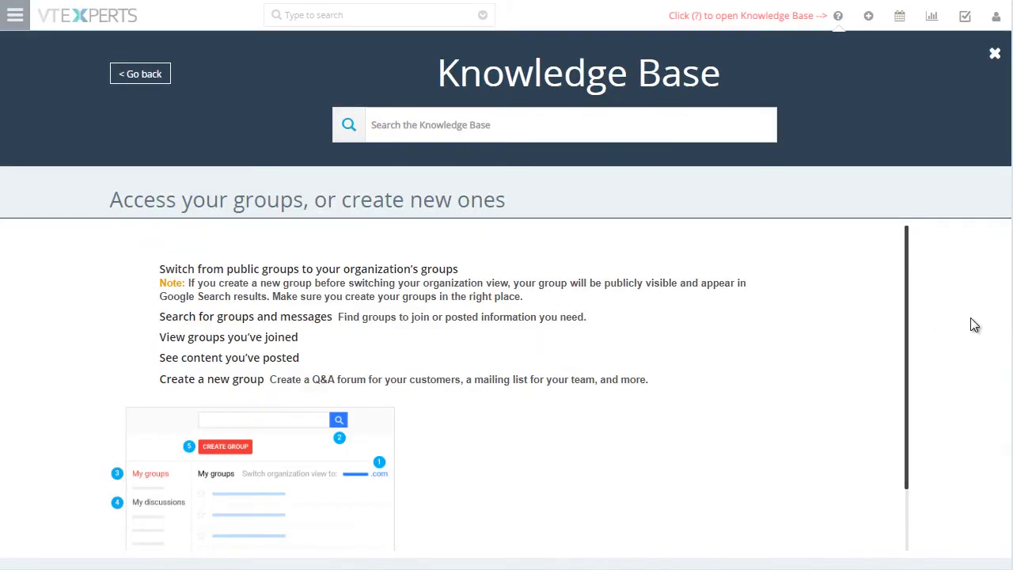
mouse_move(908, 280)
mouse_down()
mouse_move(901, 335)
mouse_move(910, 290)
mouse_up()
click(132, 77)
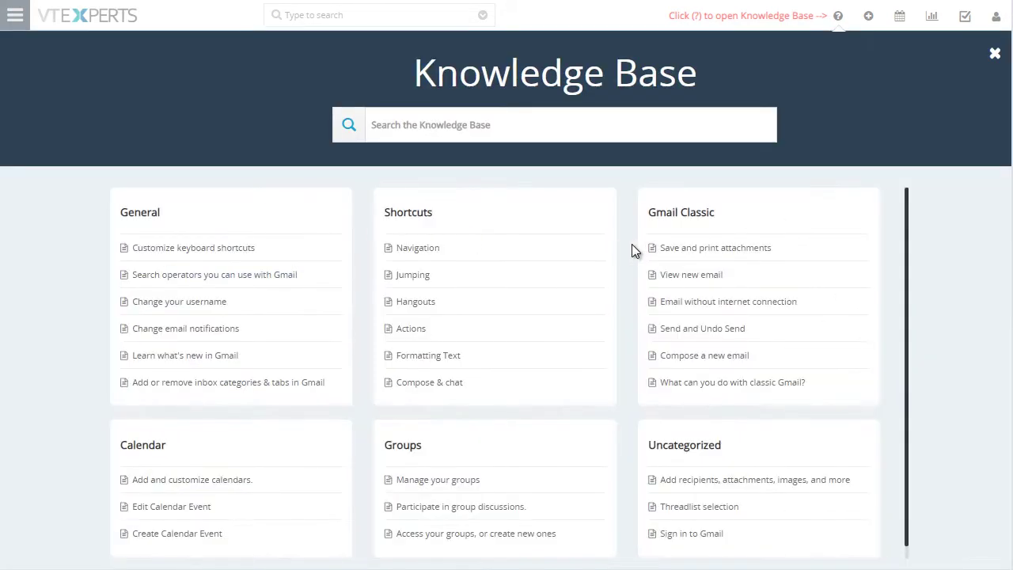
scroll(635, 247, down, 1)
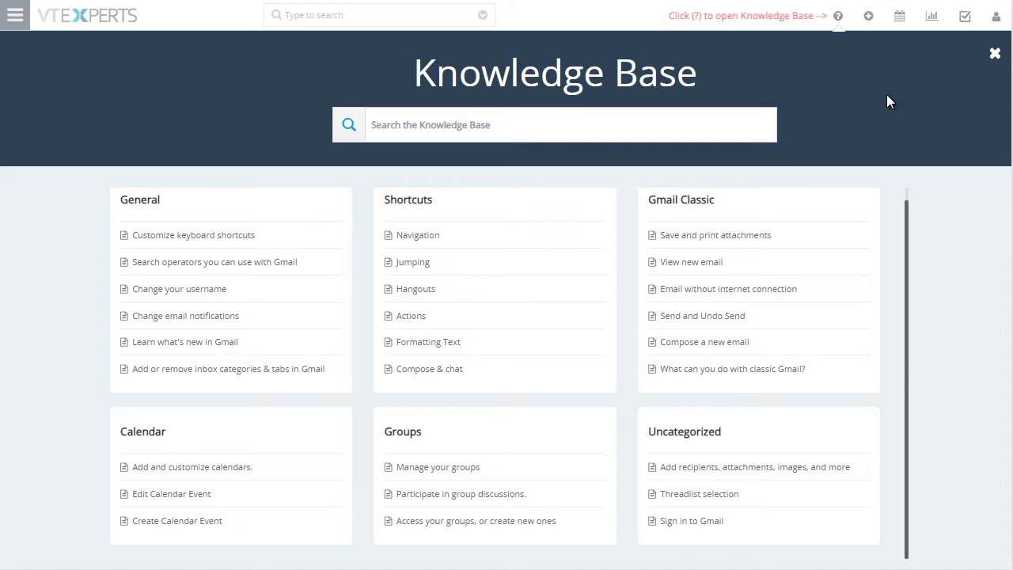
- Close the Knowledge Base and start a new ticket from the Tickets list
click(995, 55)
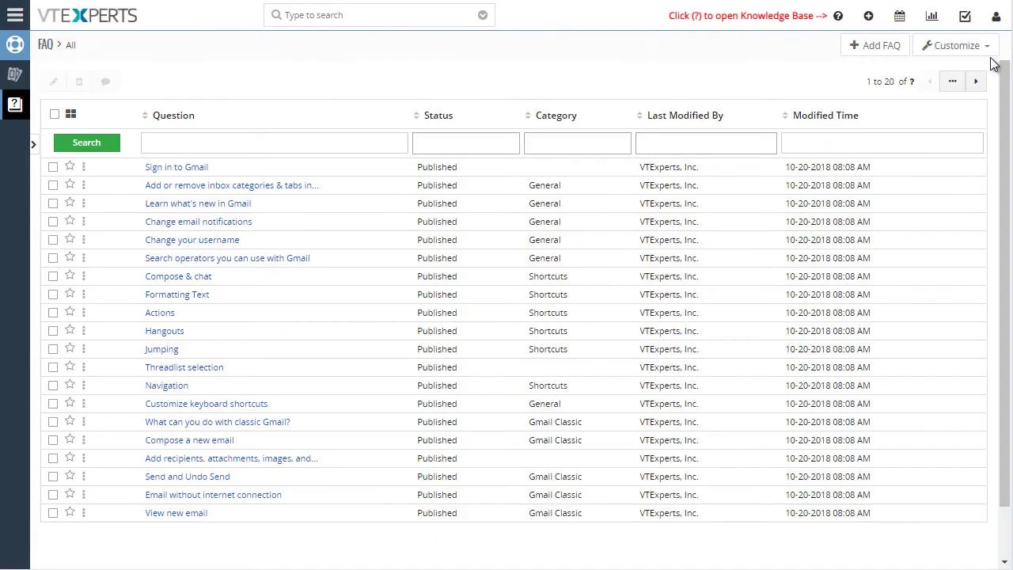
click(16, 76)
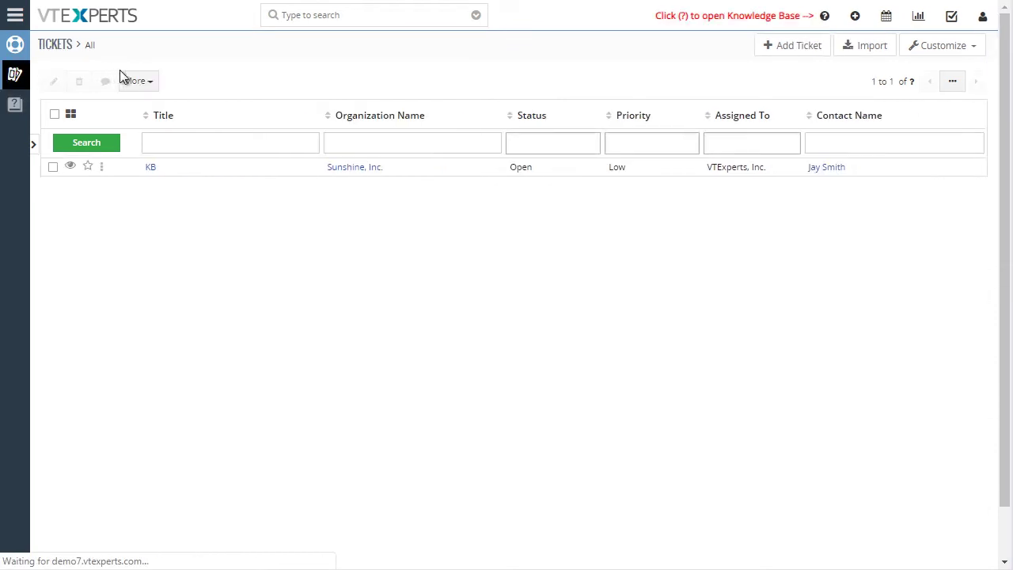
click(802, 51)
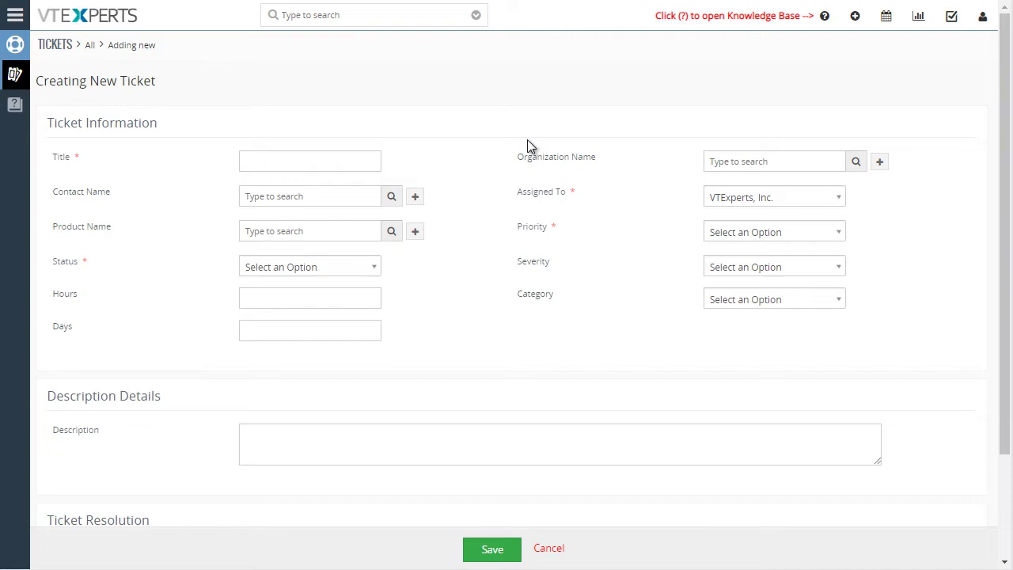
- Consult the Hangouts Knowledge Base article, then close it back to the blank ticket form
click(825, 17)
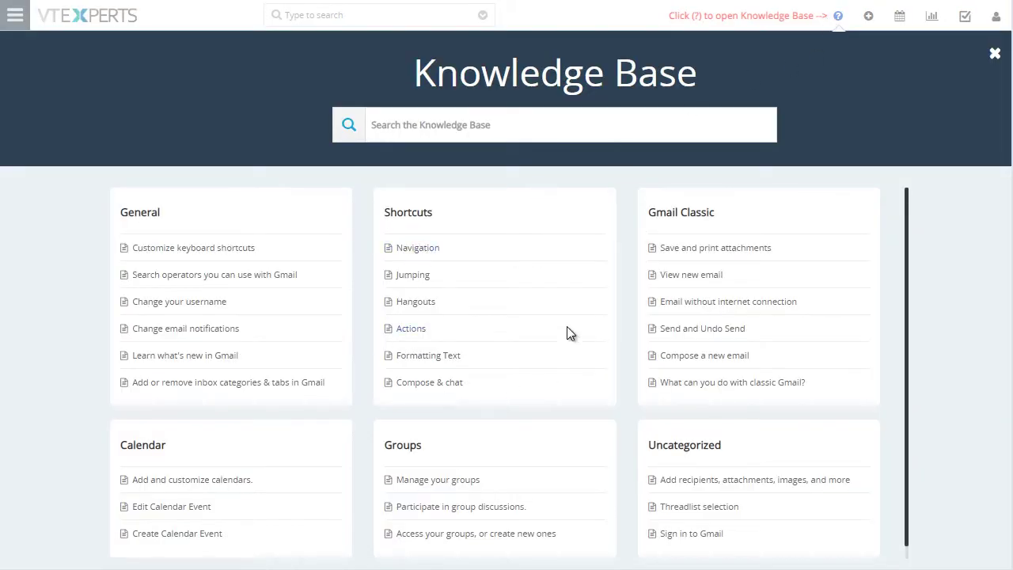
click(414, 302)
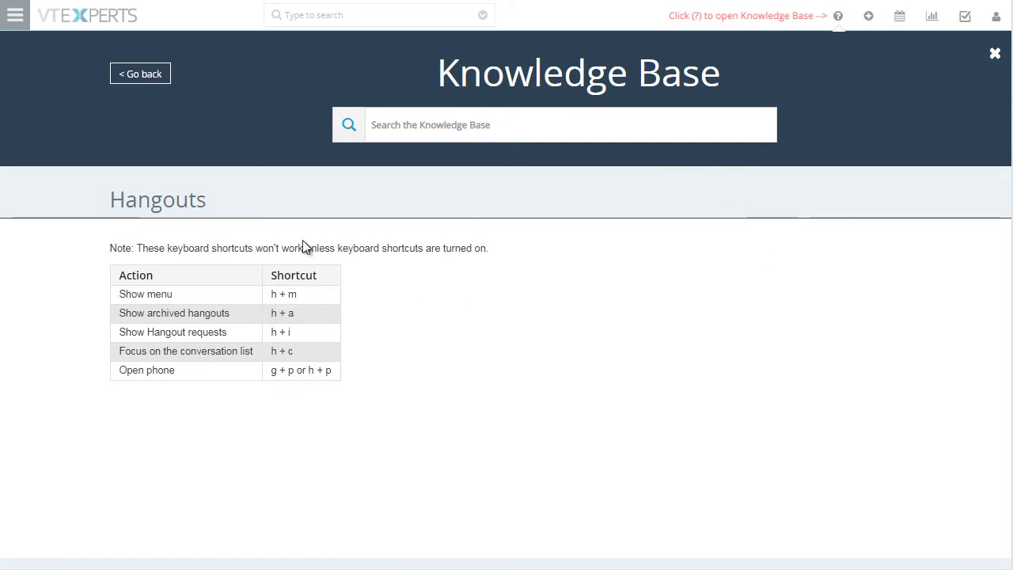
click(152, 77)
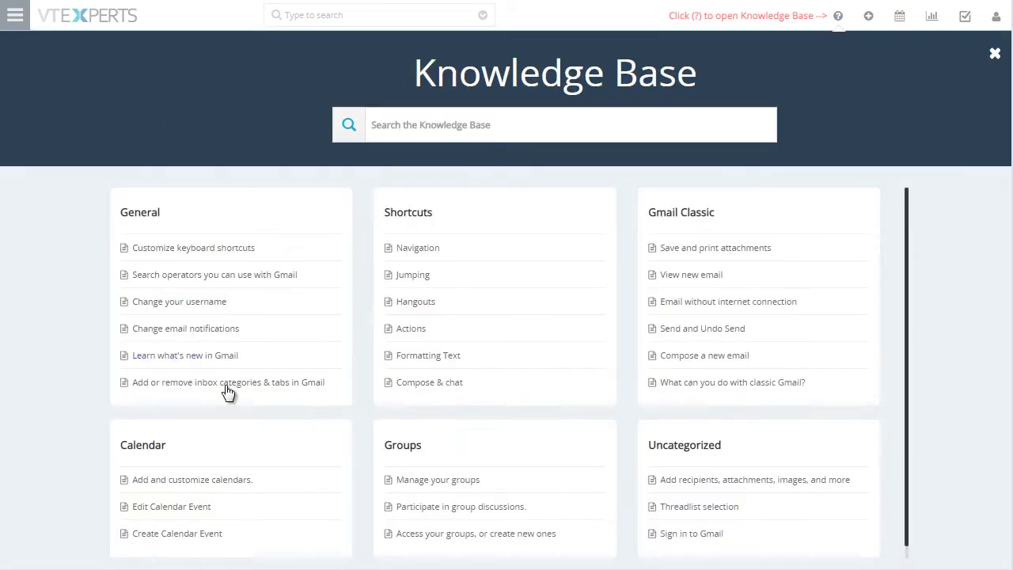
click(995, 54)
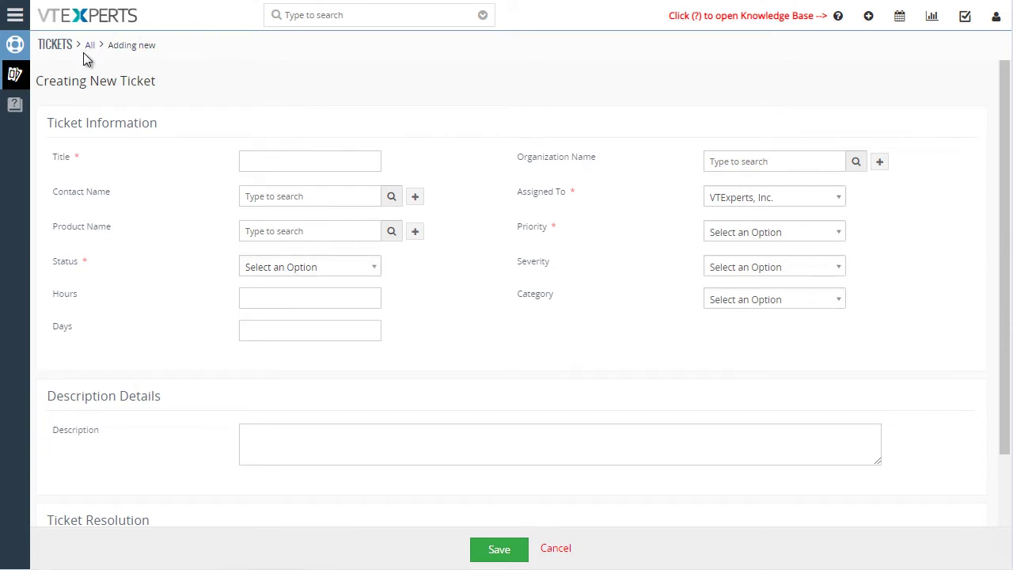
- Go to Support > FAQ and open the 'Search operators you can use with Gmail' record
click(16, 22)
mouse_move(53, 137)
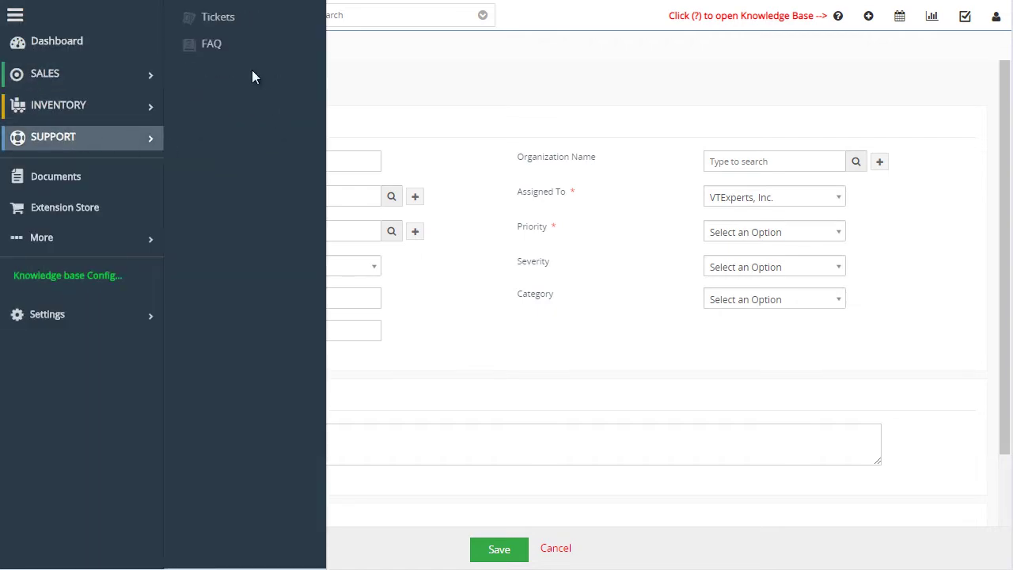
click(208, 47)
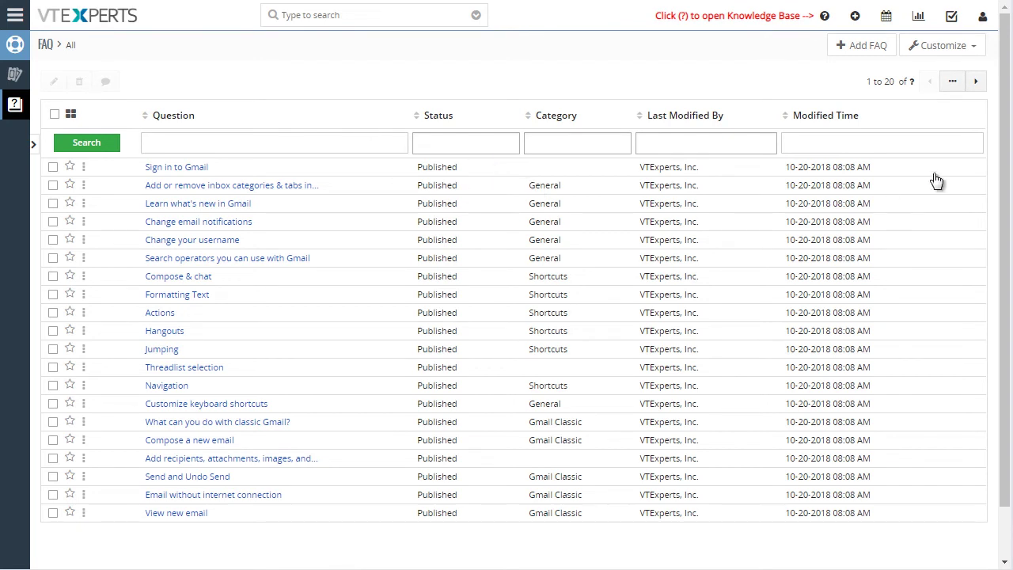
drag(1004, 133, 408, 143)
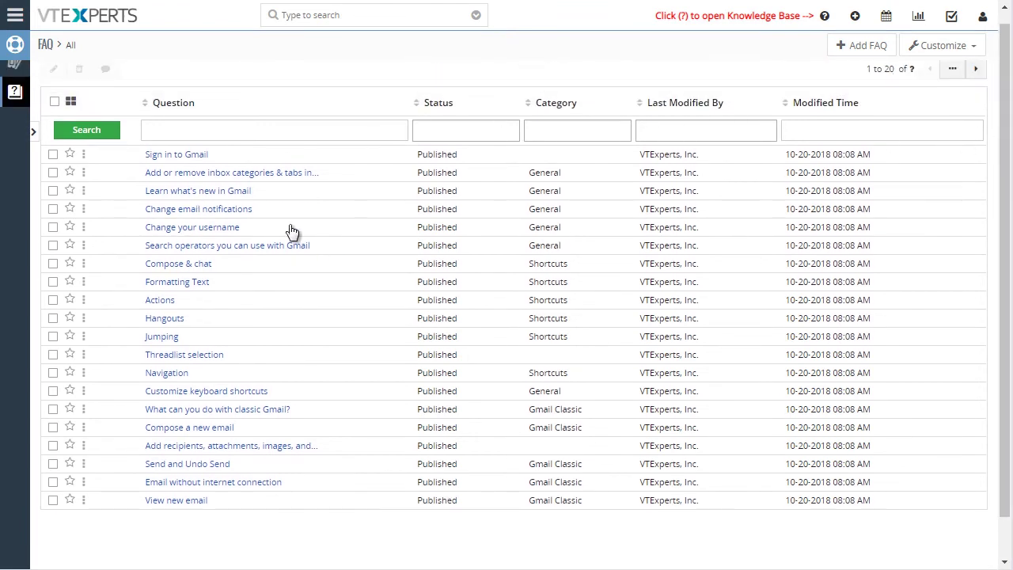
click(264, 251)
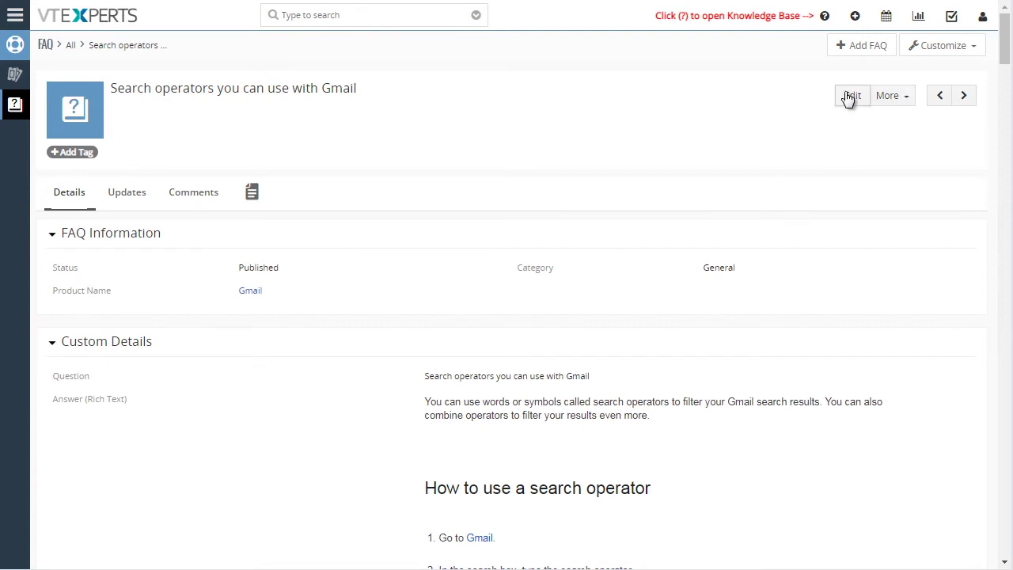
click(851, 96)
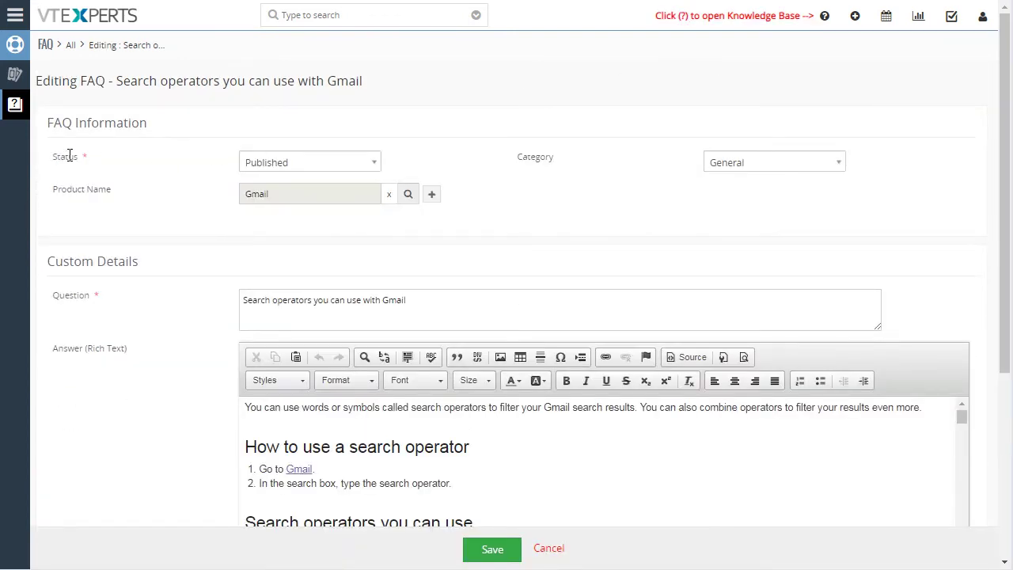
click(278, 158)
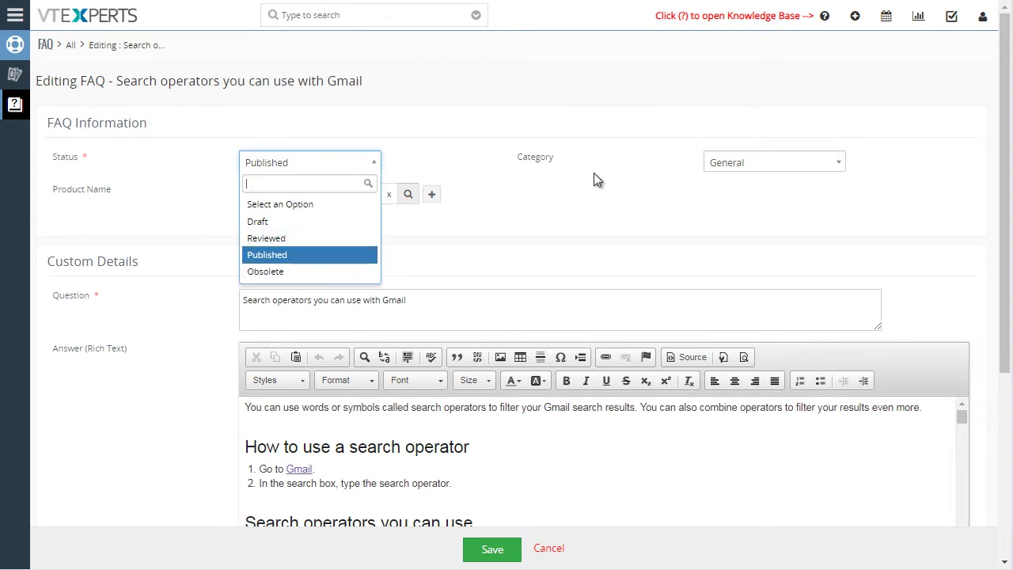
click(633, 186)
click(822, 166)
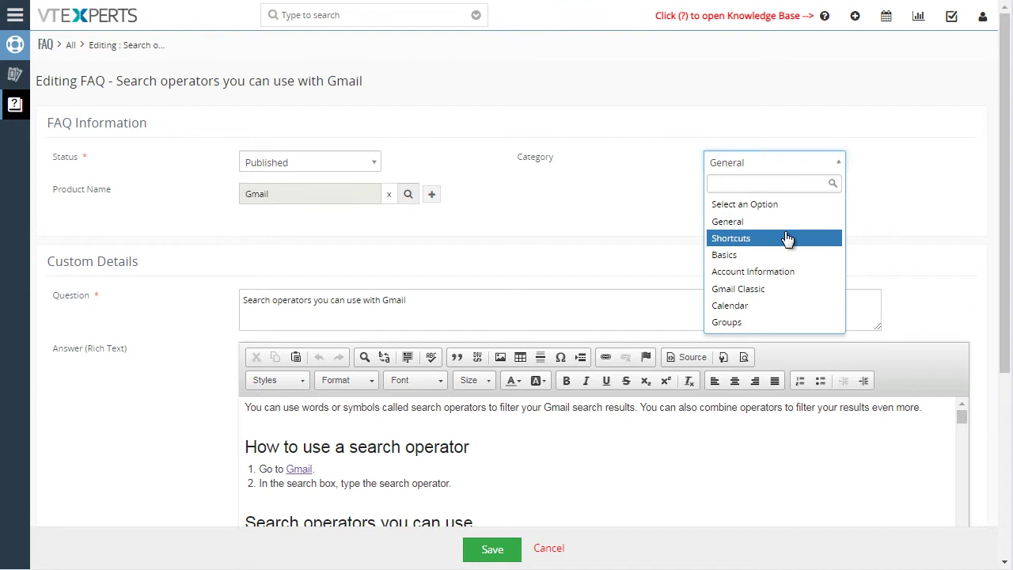
click(831, 30)
click(826, 19)
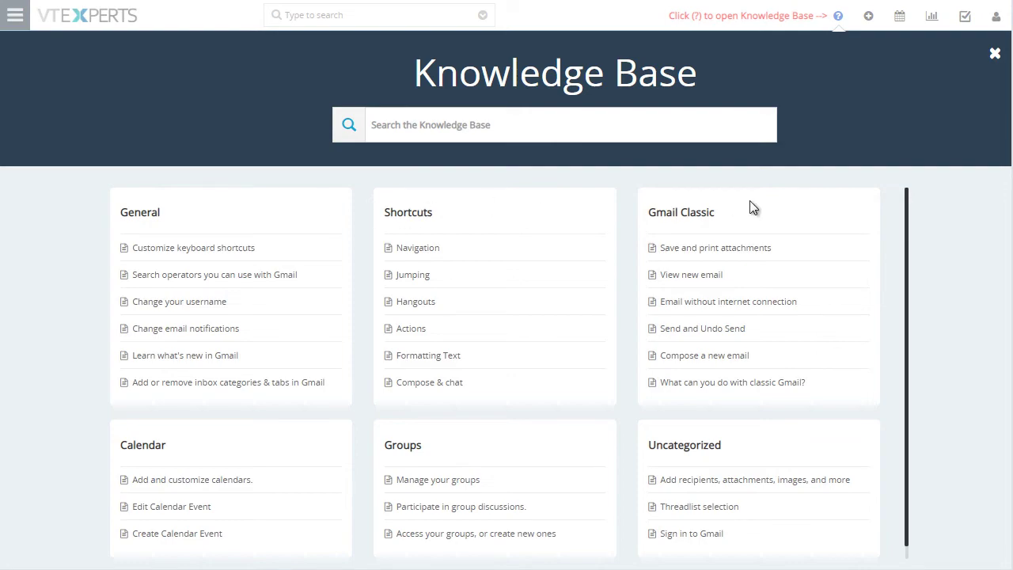
click(995, 53)
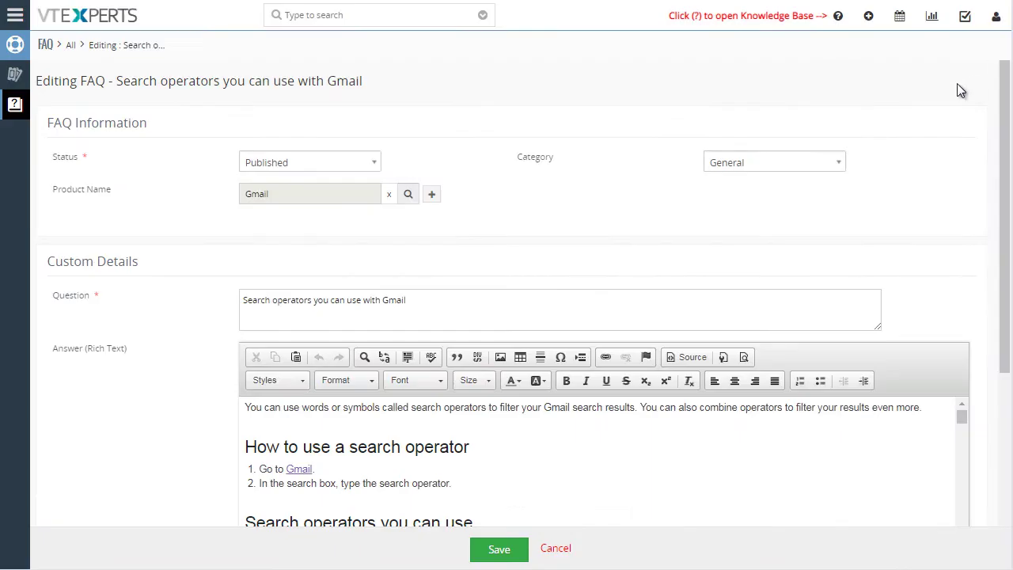
click(752, 162)
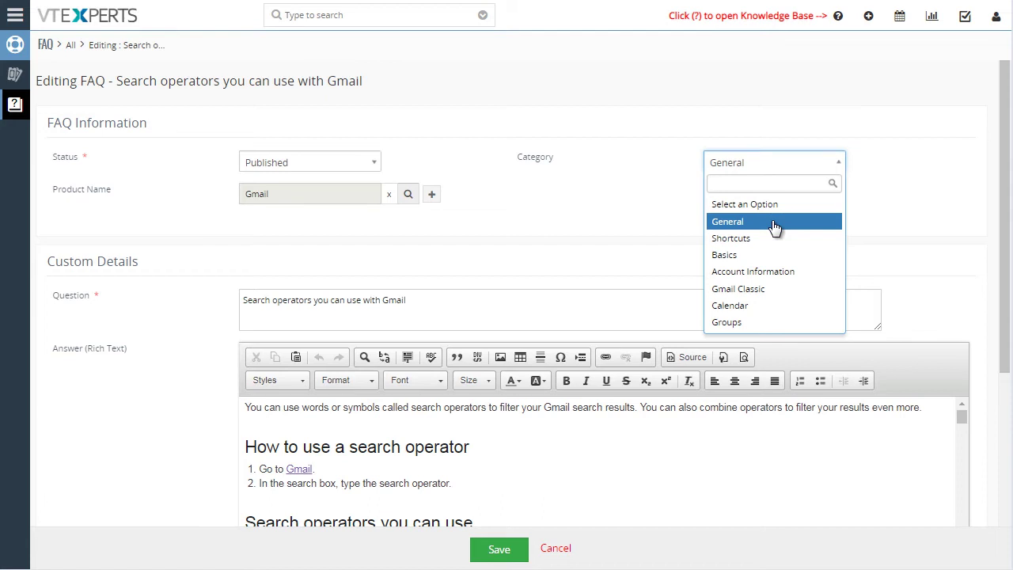
click(602, 133)
drag(67, 189, 181, 194)
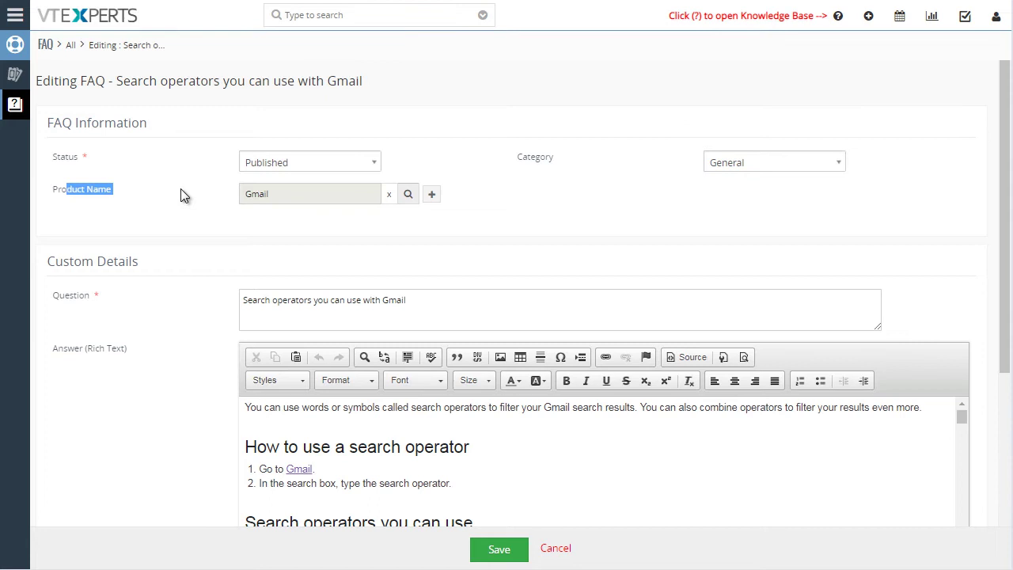
scroll(231, 190, down, 1)
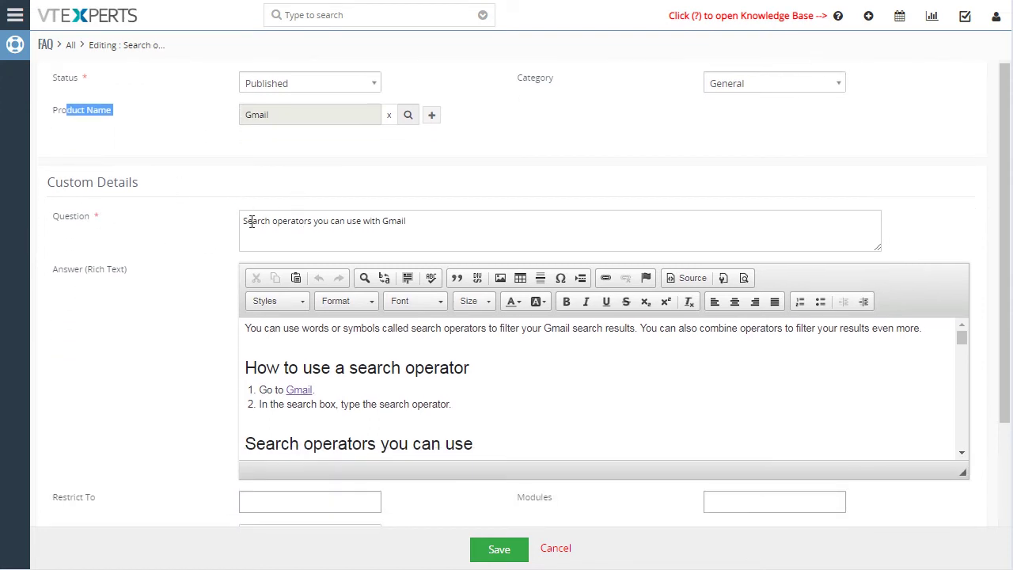
drag(247, 221, 449, 216)
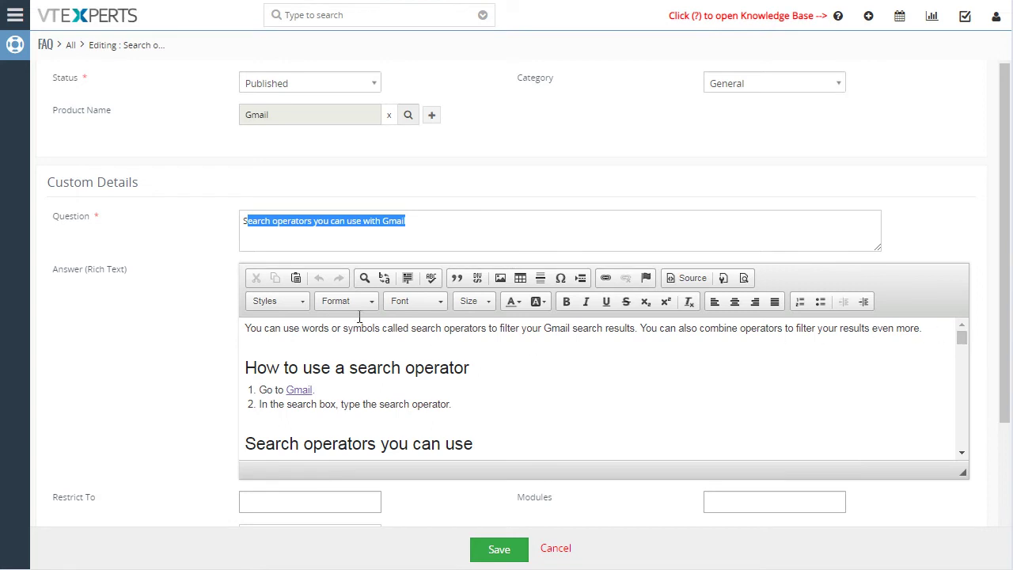
drag(57, 270, 133, 278)
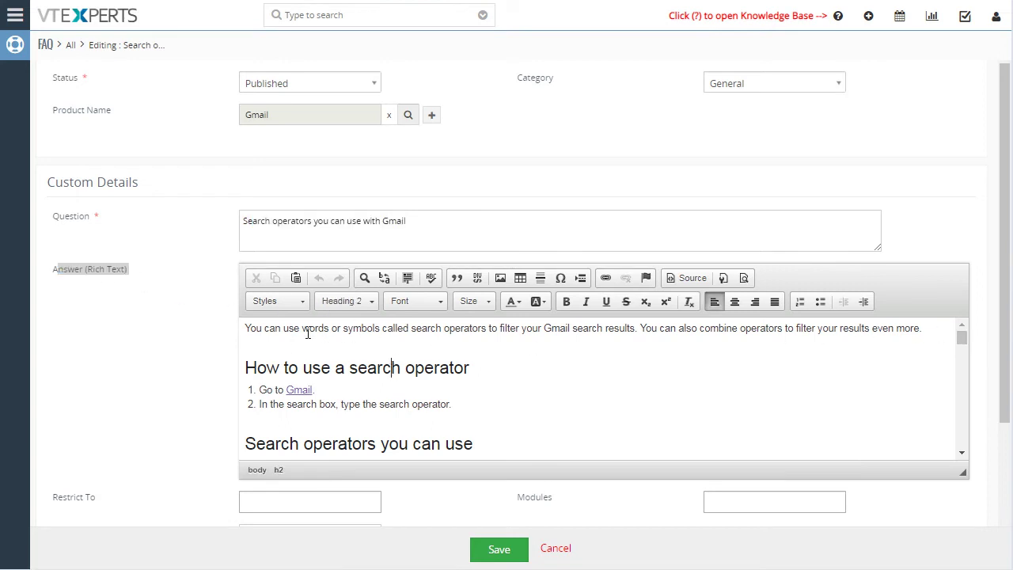
click(503, 391)
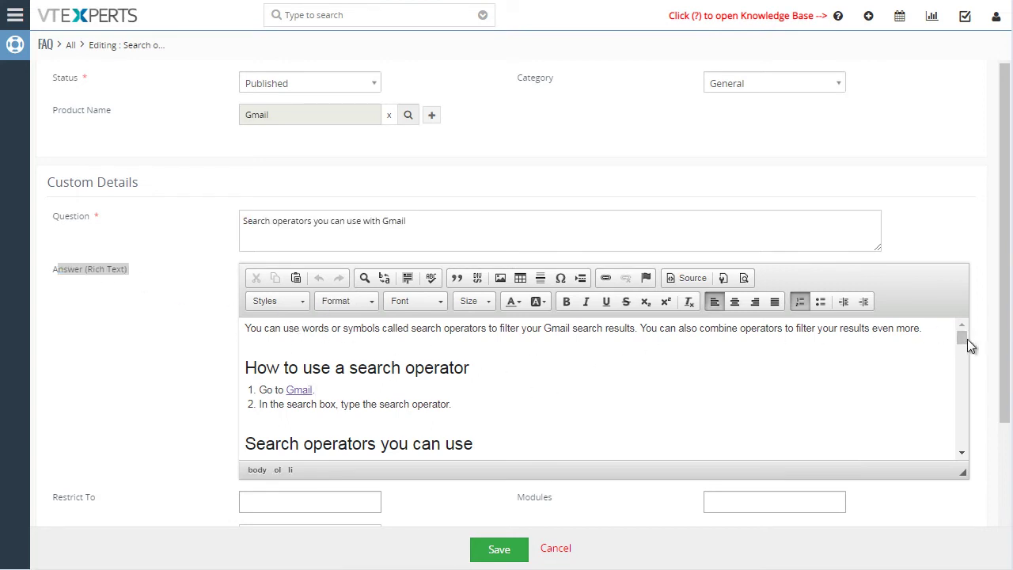
scroll(962, 340, down, 3)
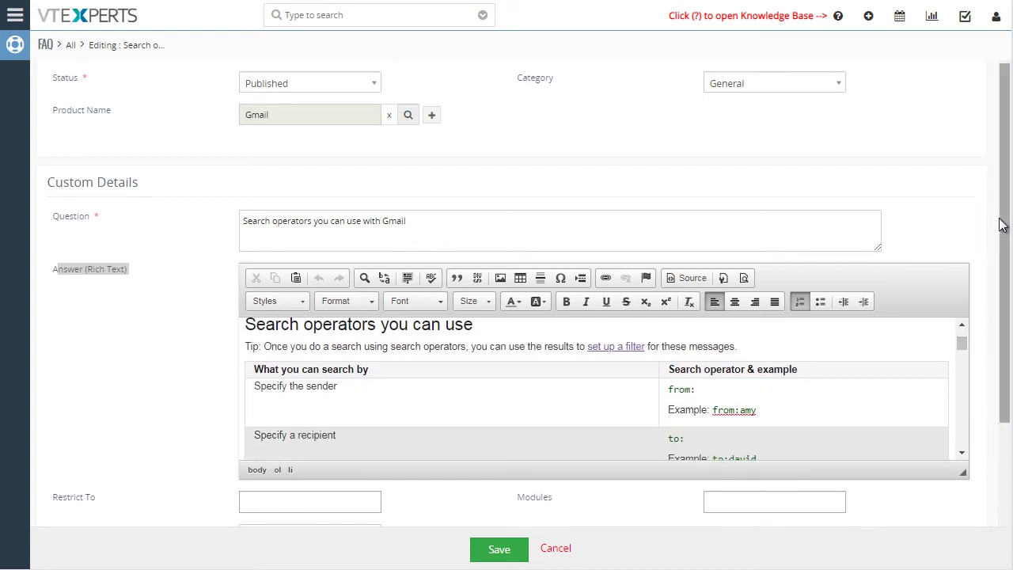
scroll(478, 515, down, 3)
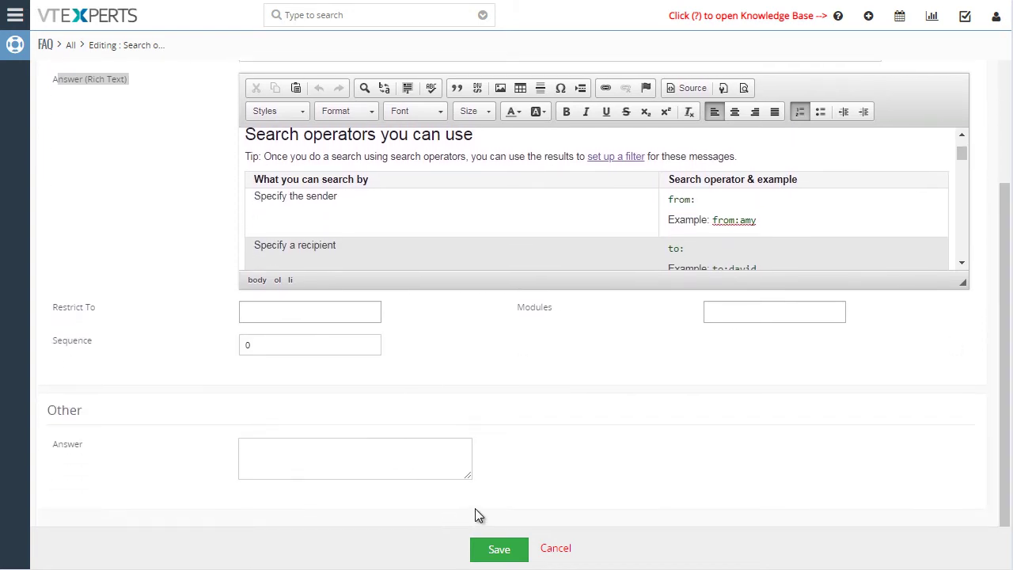
click(385, 461)
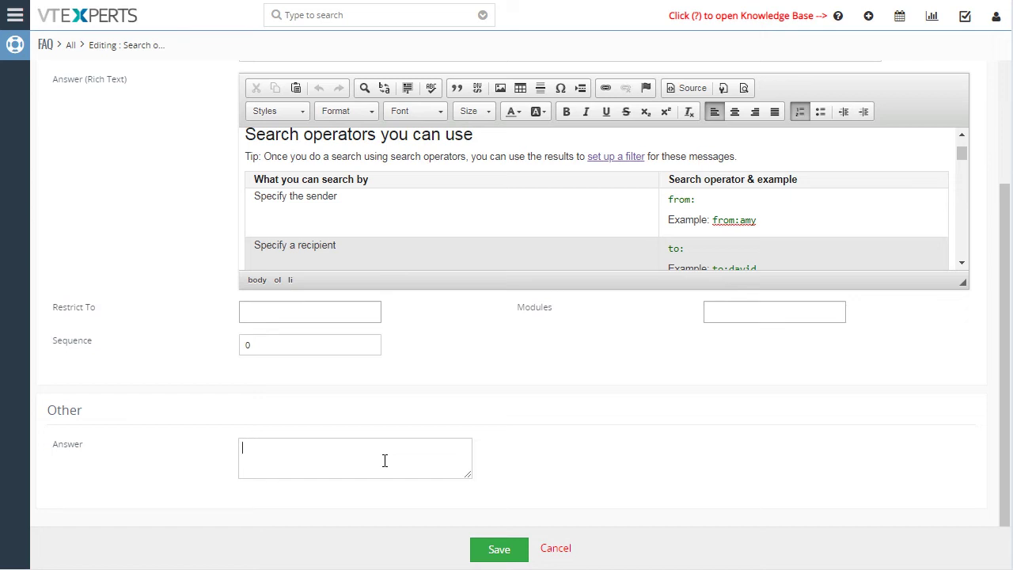
- Review the FAQ's Restrict To options without choosing one
scroll(507, 331, up, 2)
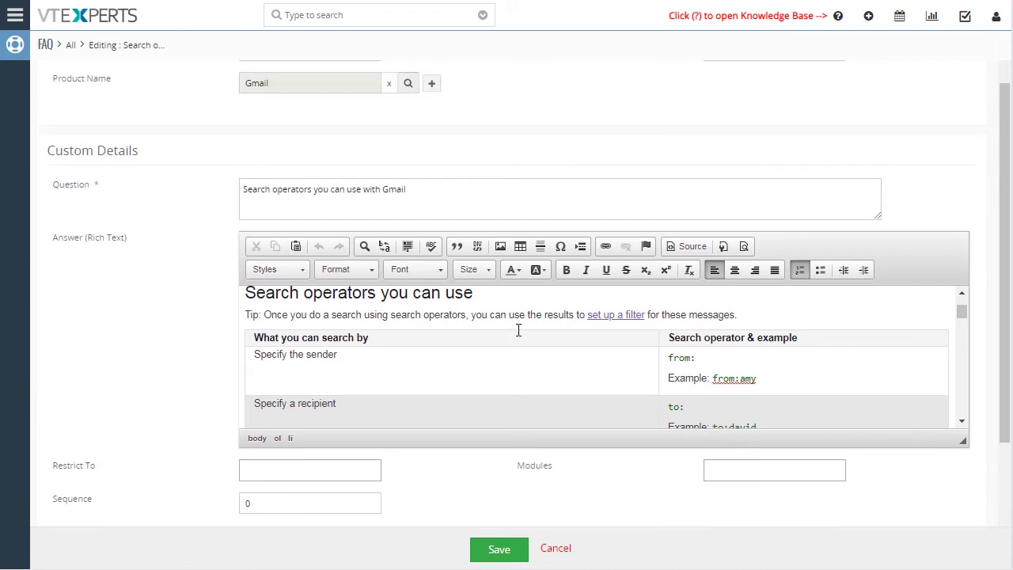
scroll(518, 330, down, 1)
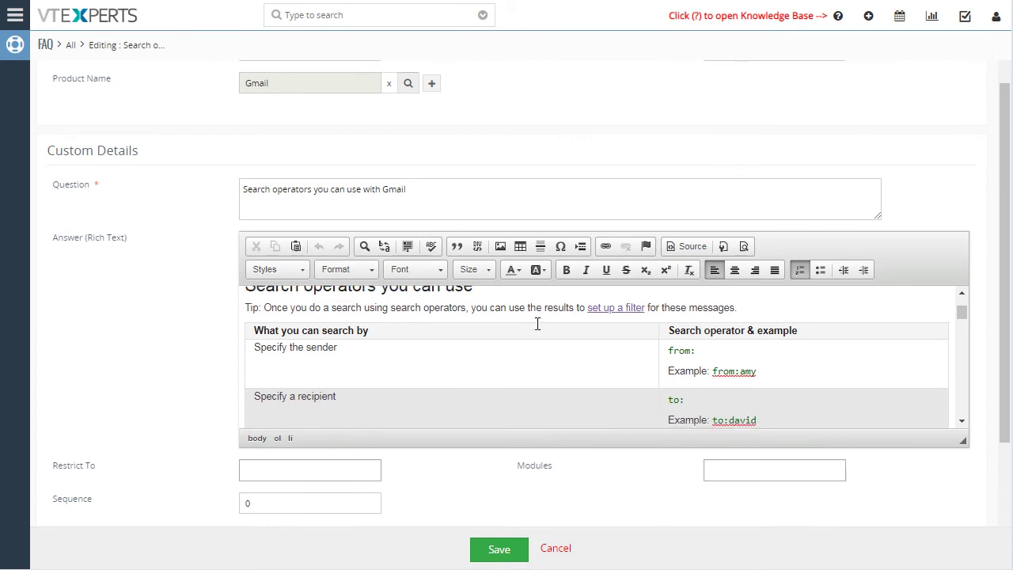
drag(1008, 285, 1008, 323)
scroll(423, 319, down, 1)
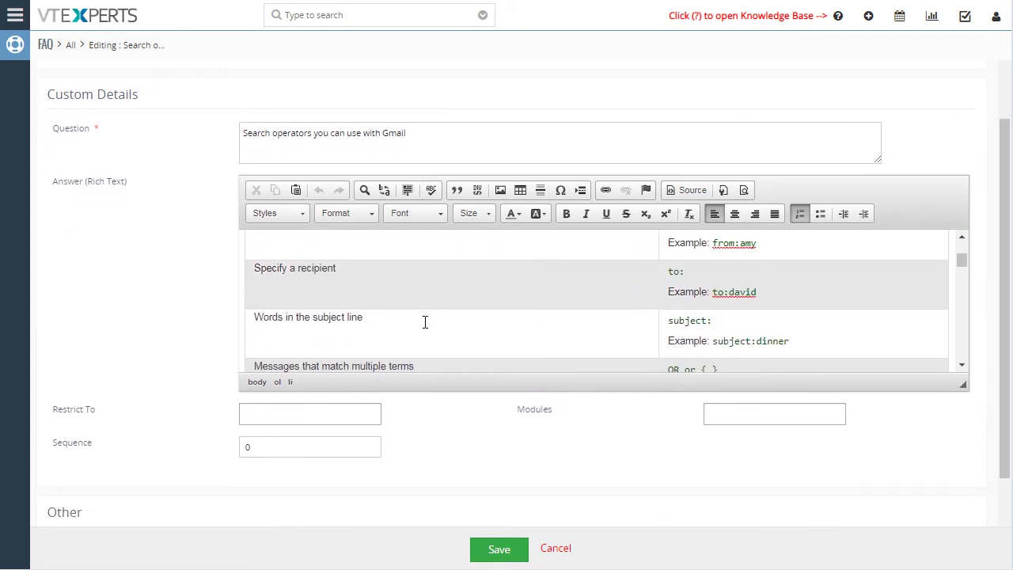
click(357, 412)
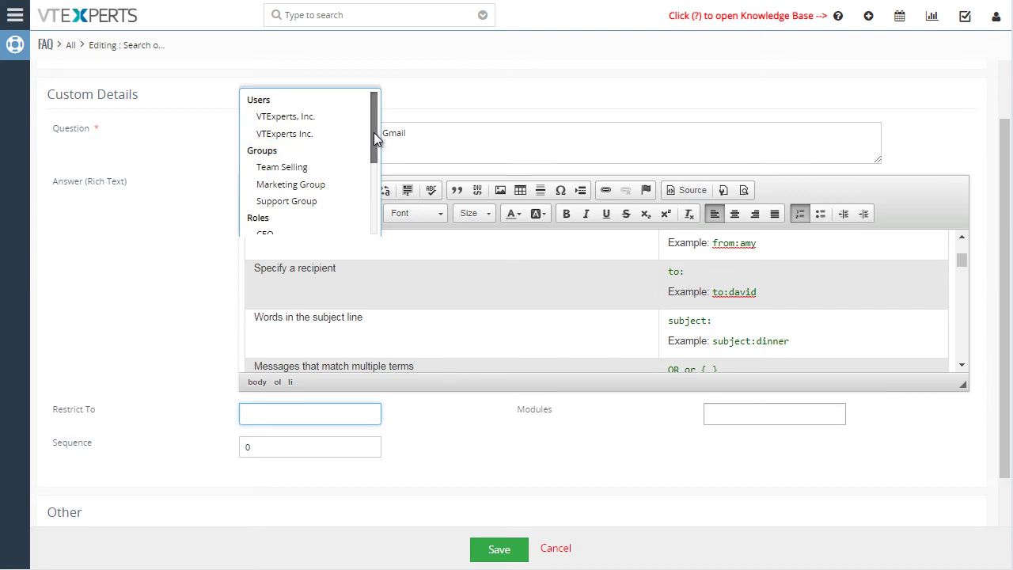
drag(373, 131, 370, 190)
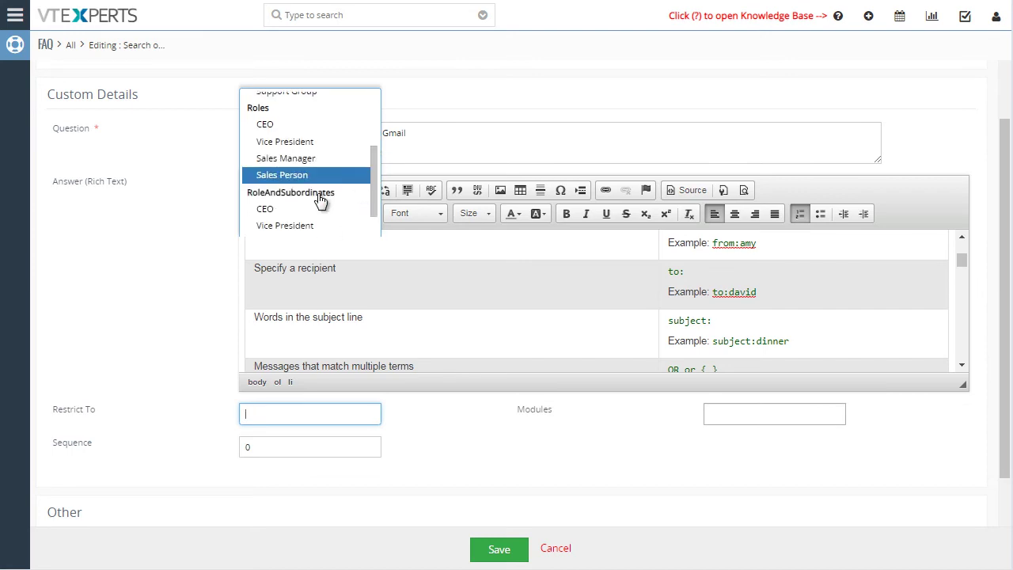
scroll(295, 187, up, 2)
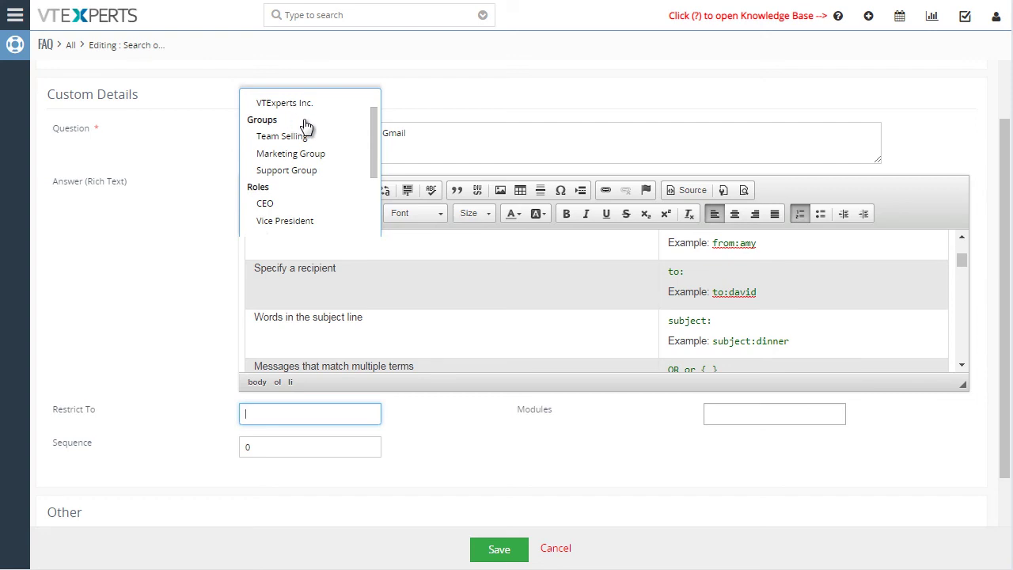
click(384, 446)
- Select the Sequence value 0, view the Modules options, then bring up the Knowledge Base
click(287, 446)
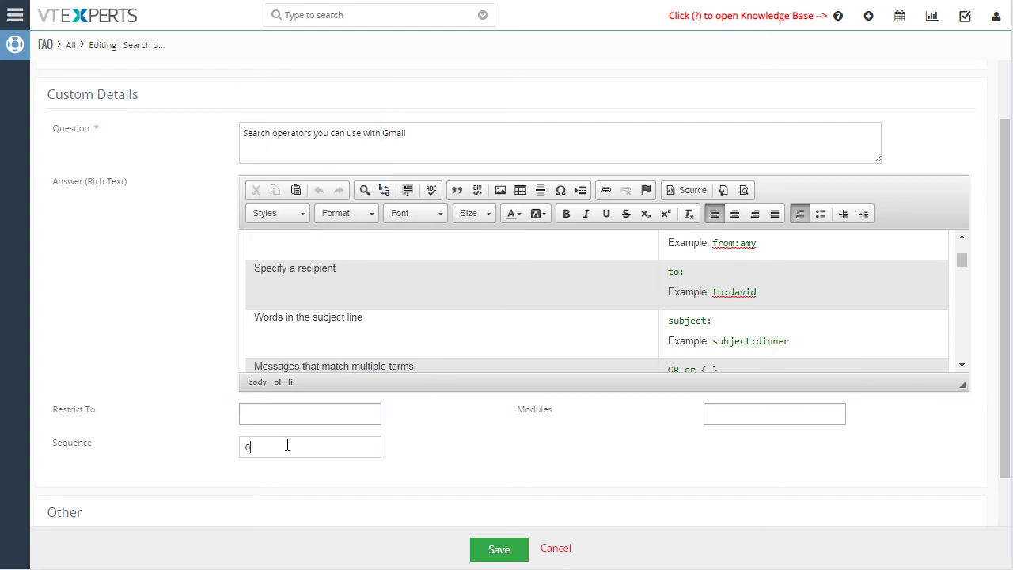
drag(269, 446, 233, 451)
click(763, 416)
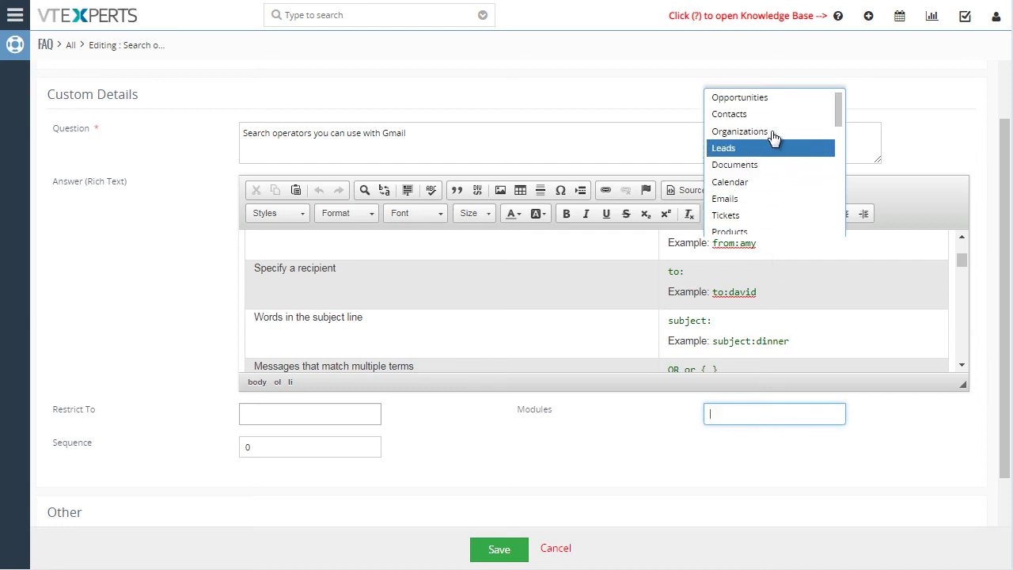
drag(839, 103, 838, 105)
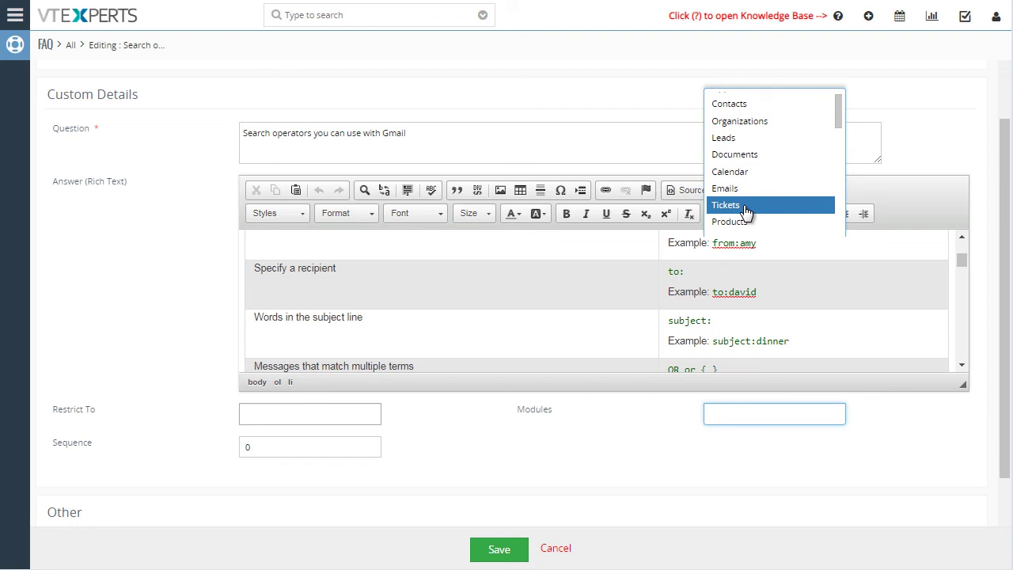
click(840, 17)
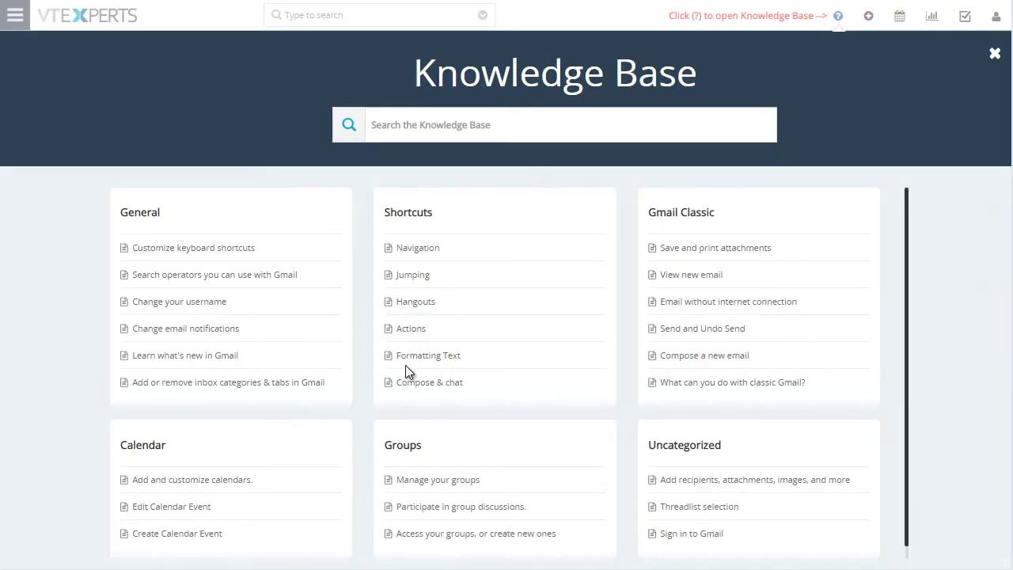